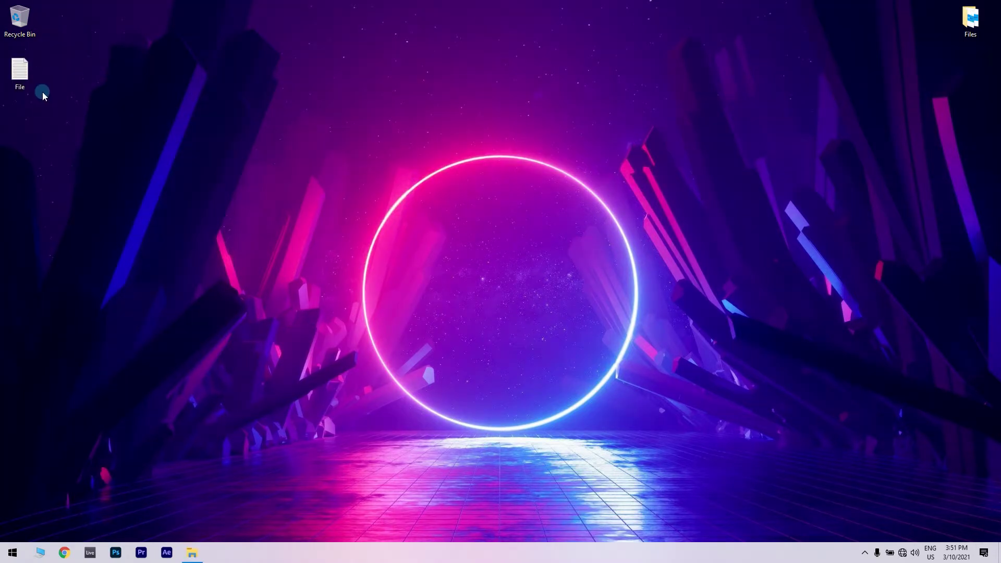
Move the text file named File from the desktop to the Media & Data (D:) drive
right_click(16, 66)
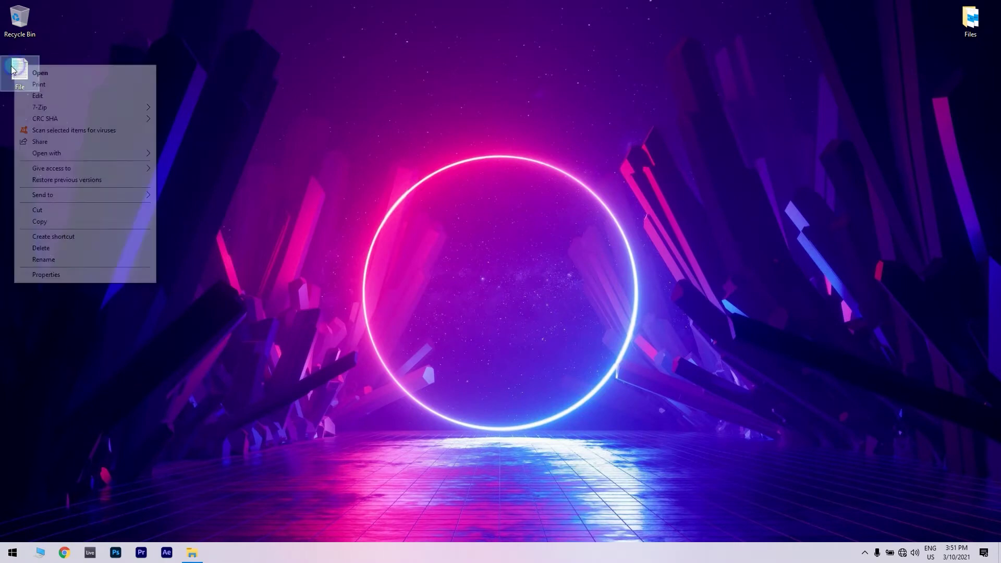
click(48, 209)
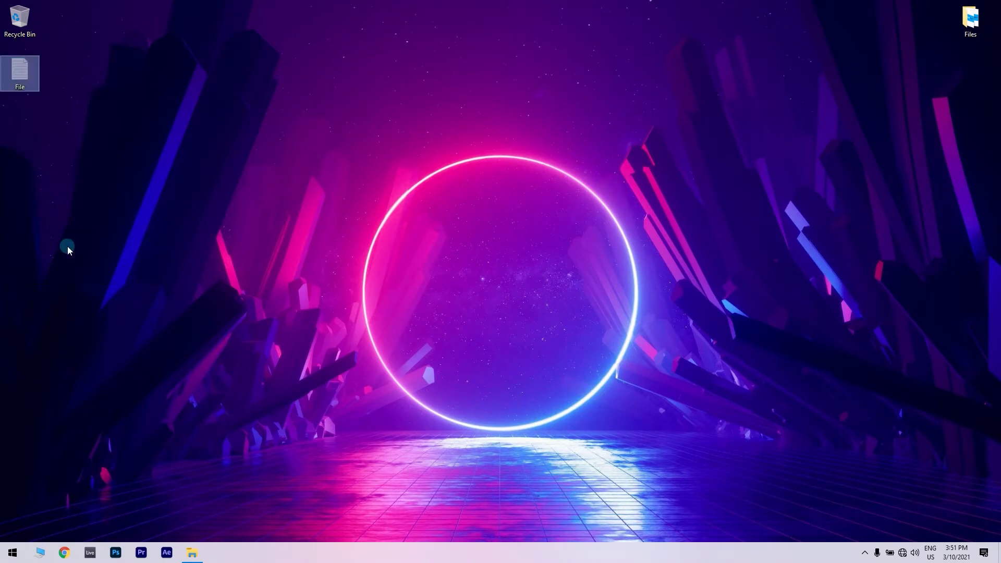
click(192, 552)
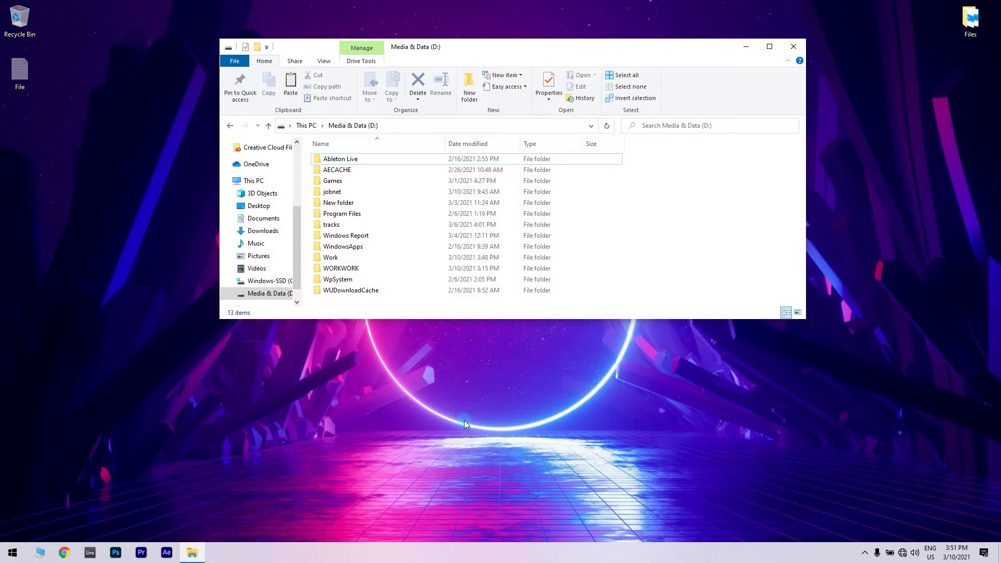
right_click(392, 307)
click(415, 376)
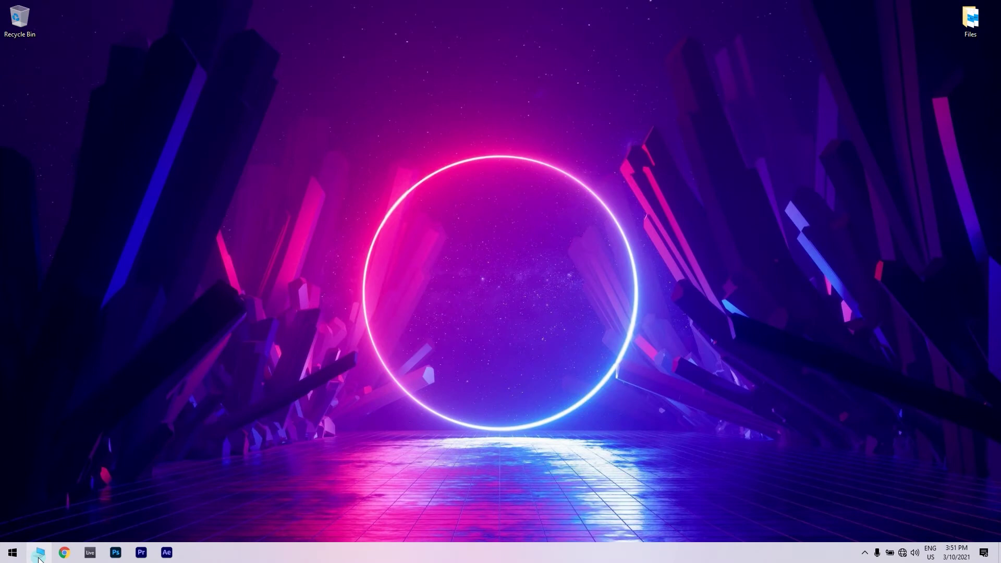
Start error checking for the Media & Data (D:) drive from its properties, then dismiss the disk check dialog
click(39, 557)
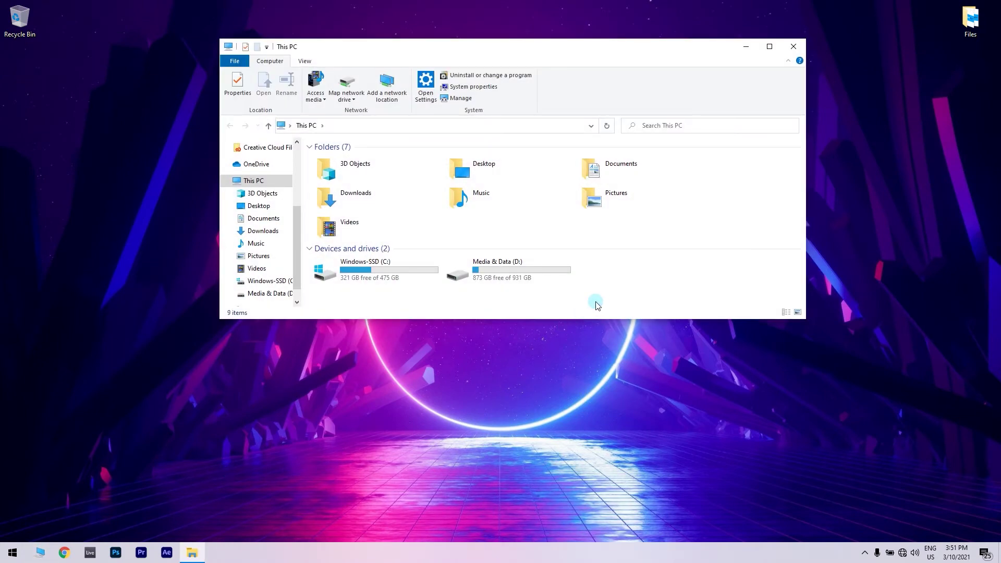
right_click(509, 268)
click(574, 457)
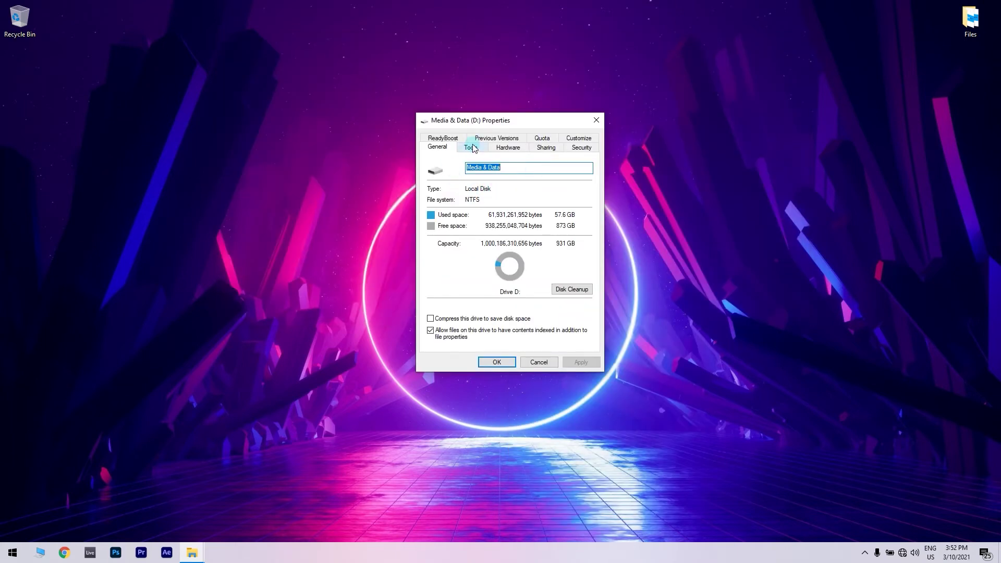
click(471, 147)
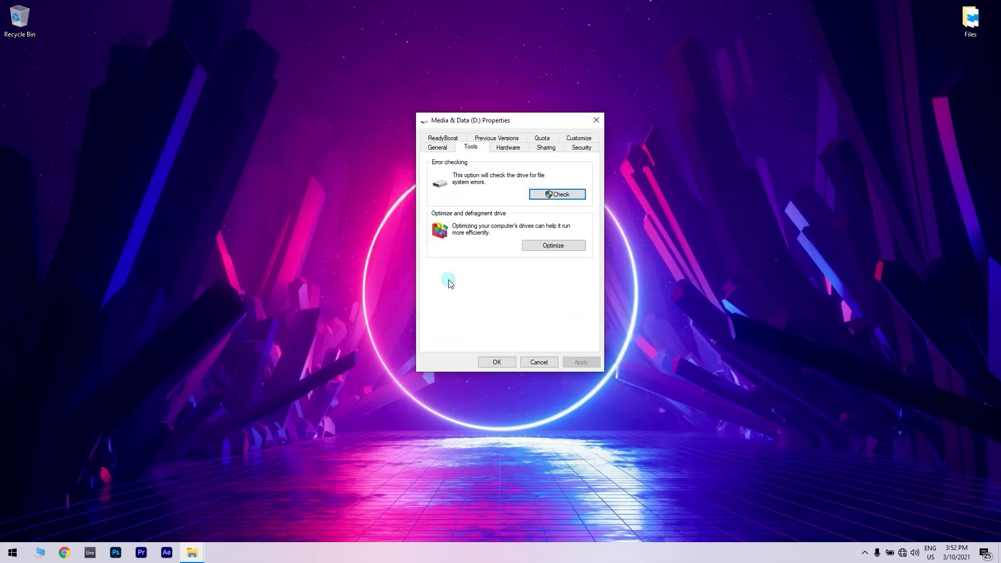
click(560, 195)
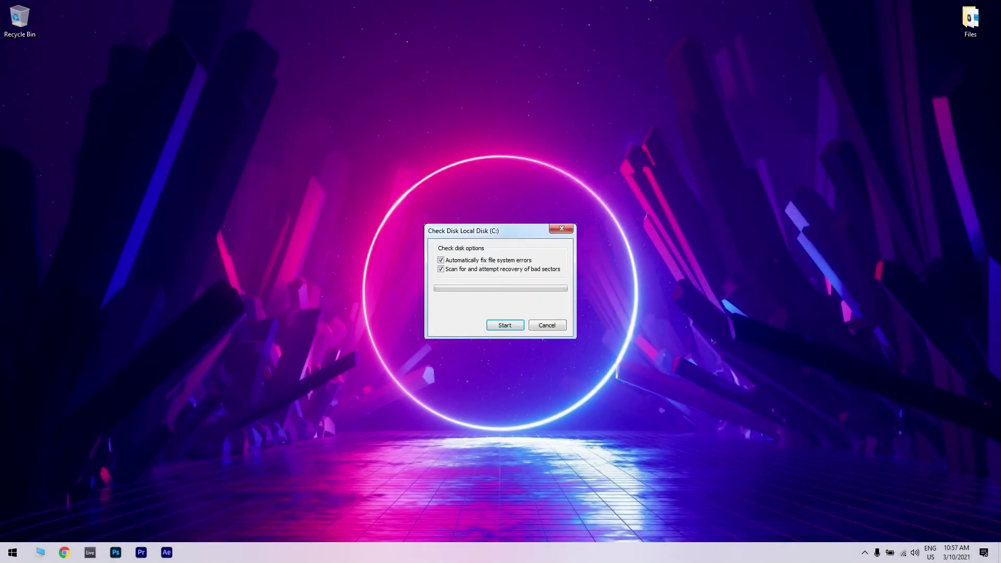
key(Escape)
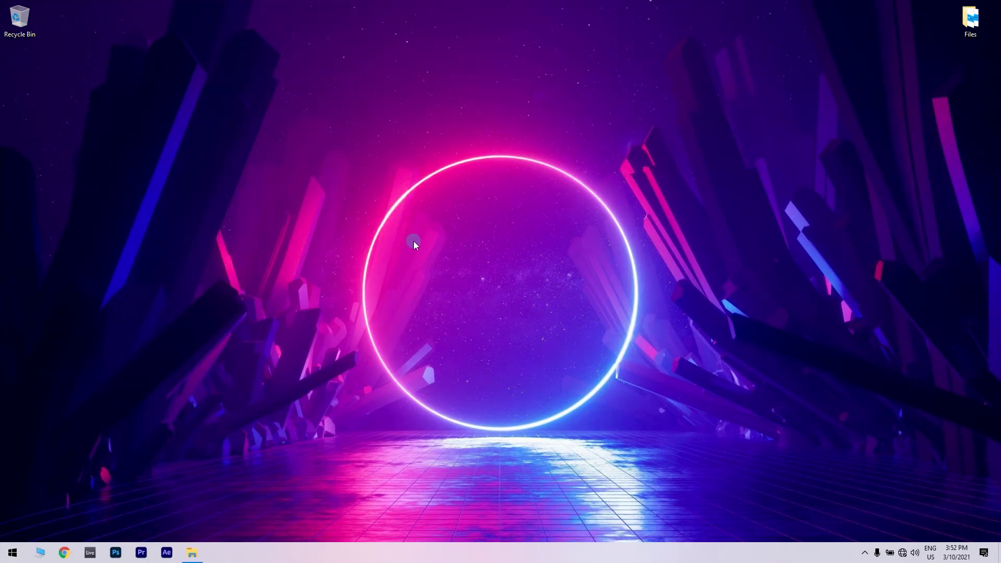
Open Command Prompt as administrator and reposition its window near the middle of the desktop
key(super)
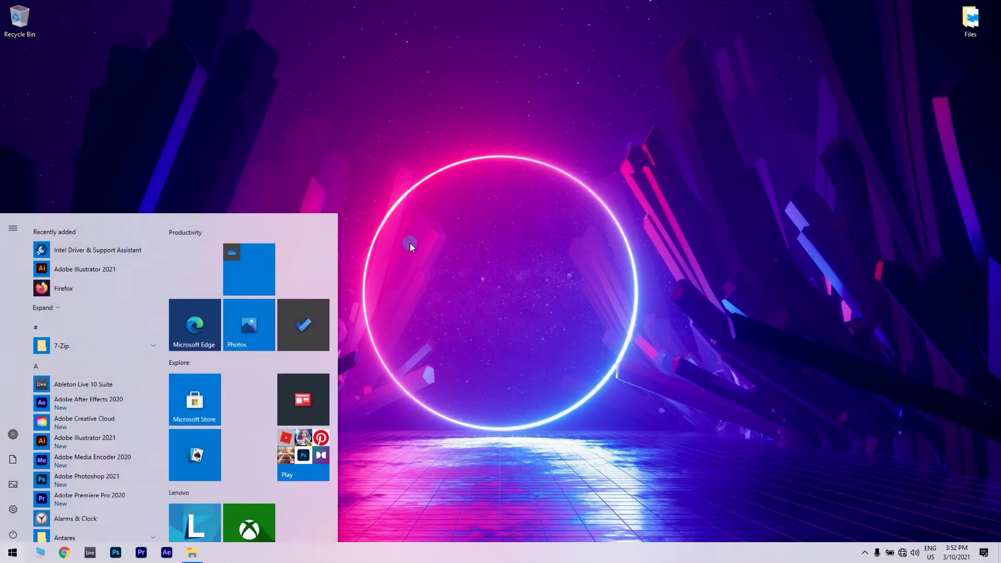
text(cmd)
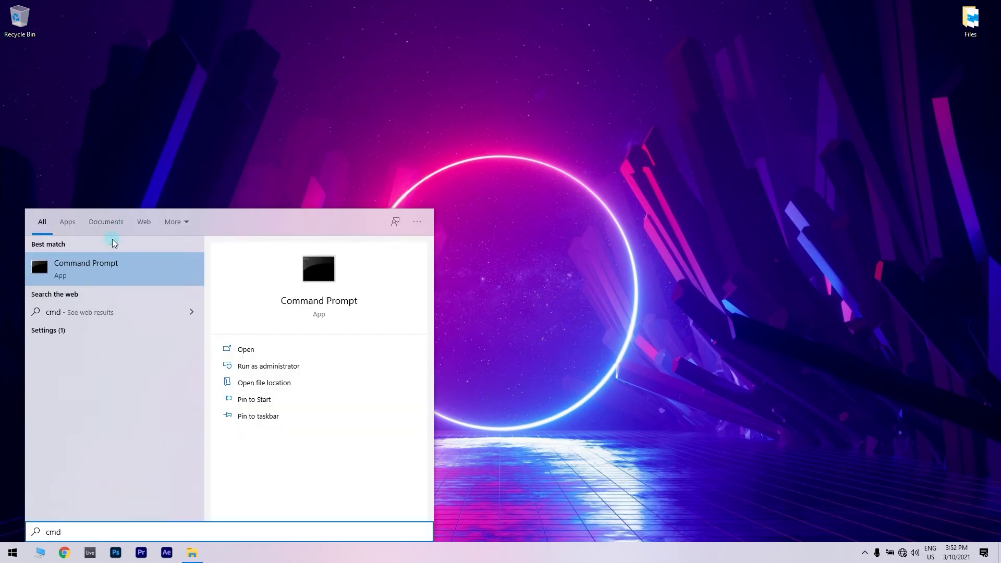
right_click(138, 272)
click(166, 280)
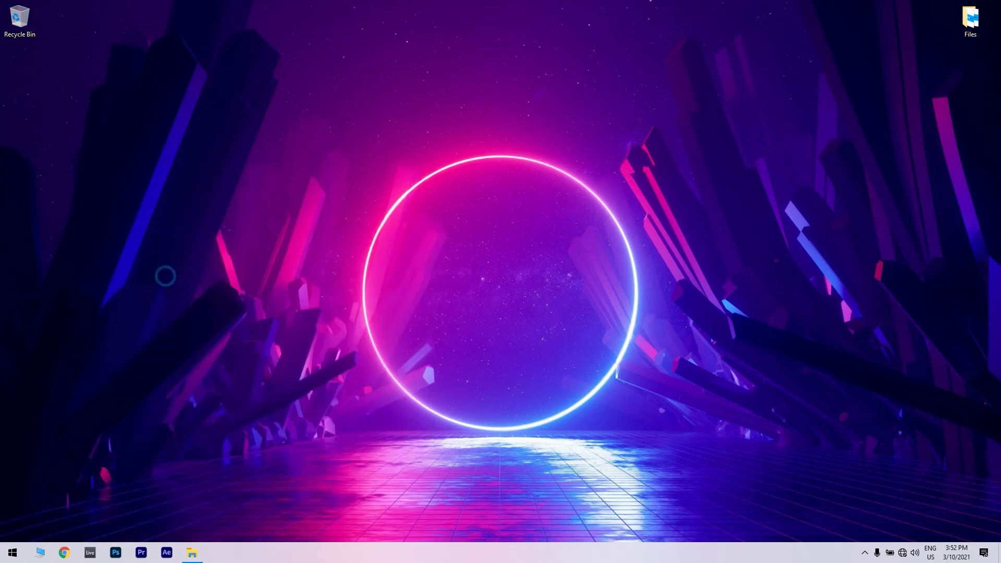
drag(474, 119, 597, 150)
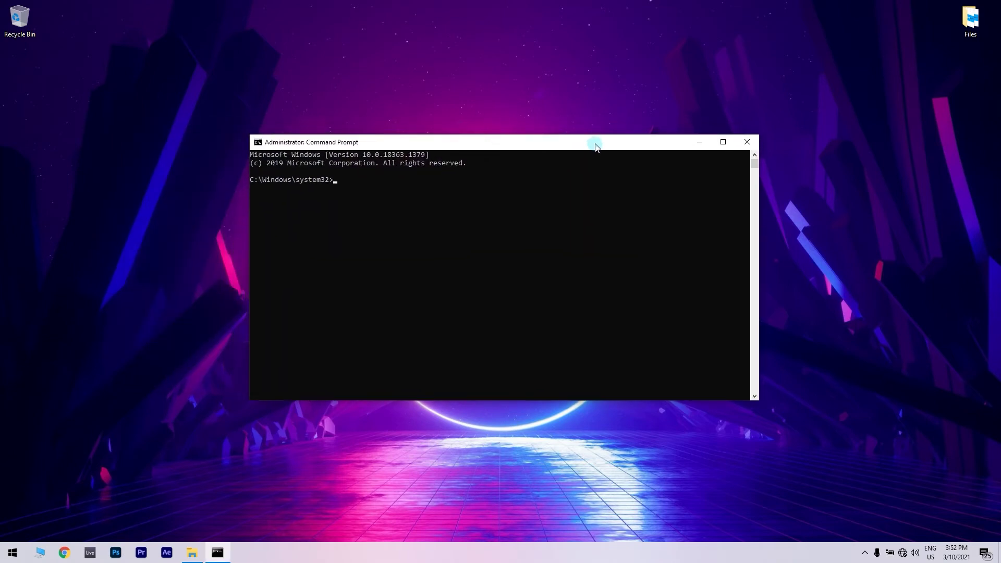
Run the command chkdsk /f D: in the Command Prompt
text(c)
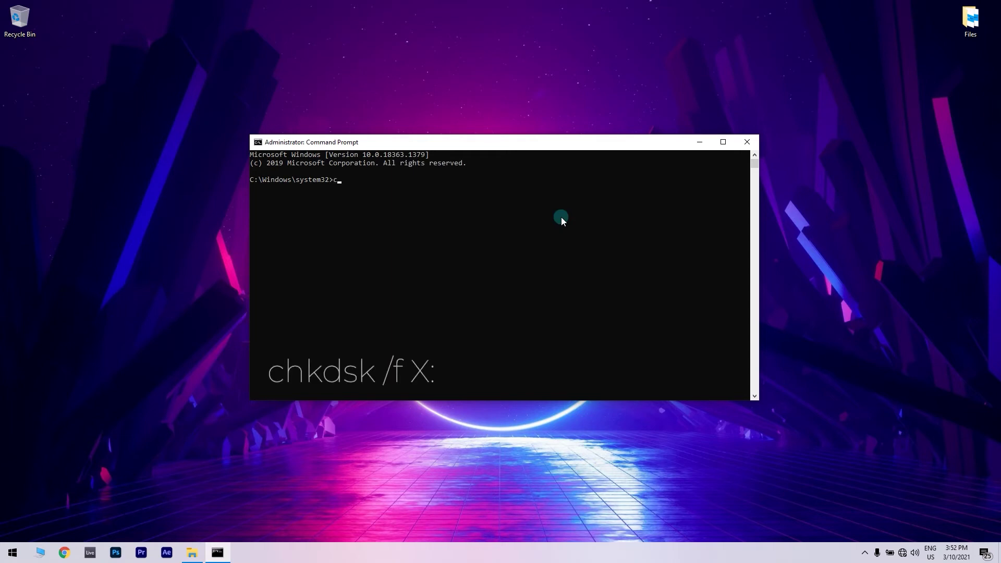
text(hkdsk)
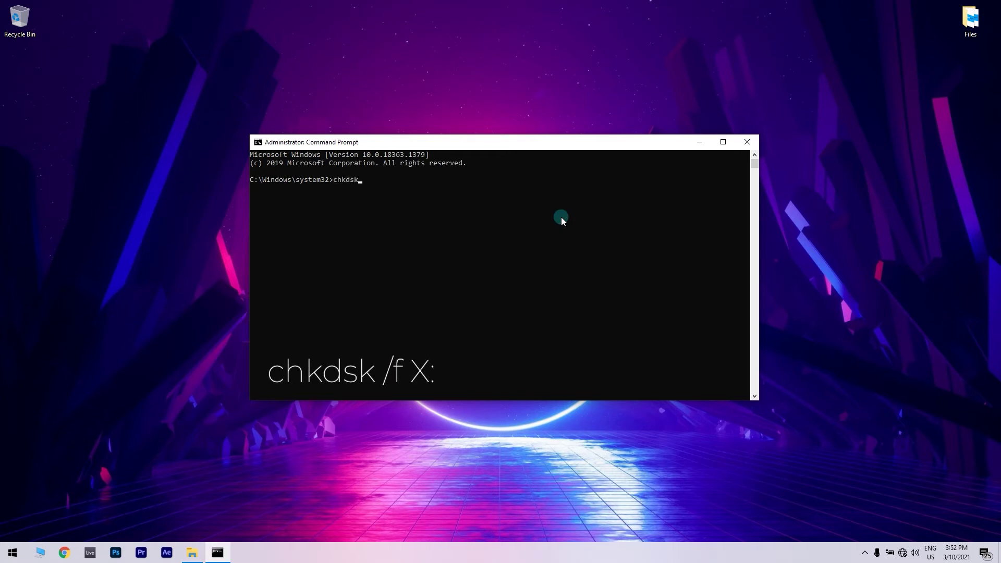
text( /f D:)
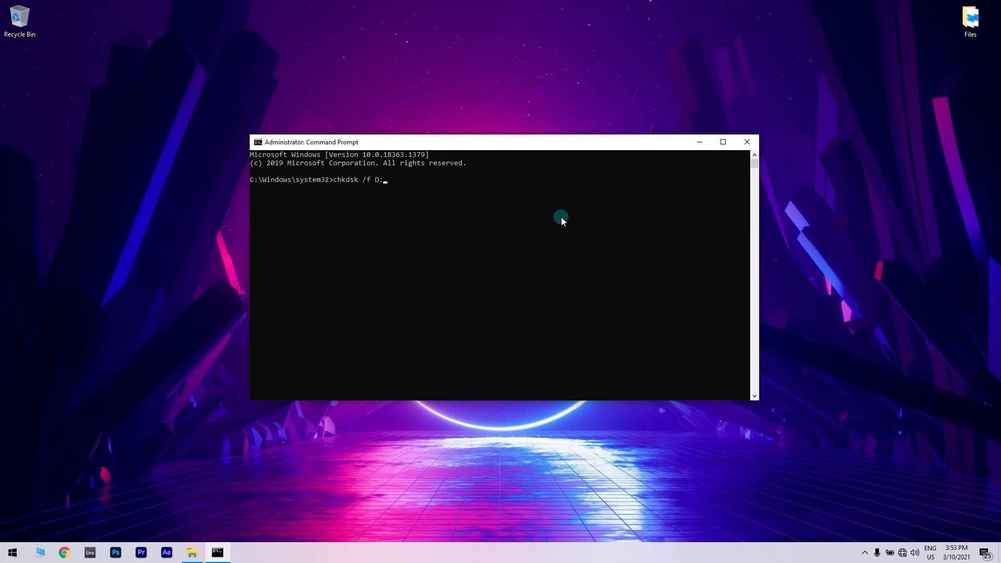
key(Return)
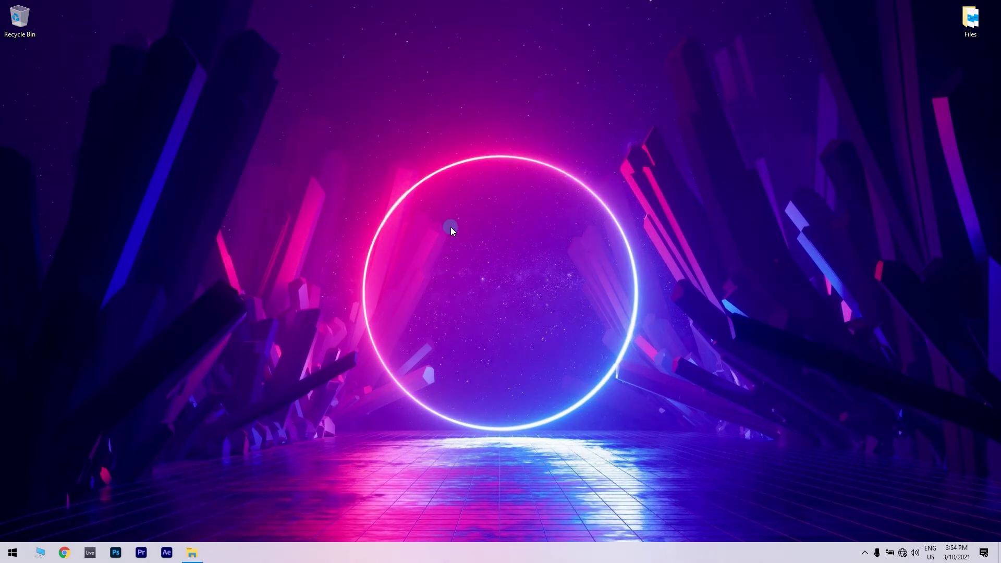
Launch a new Command Prompt with administrator rights and move its window to the middle of the desktop
key(super)
text(cmd)
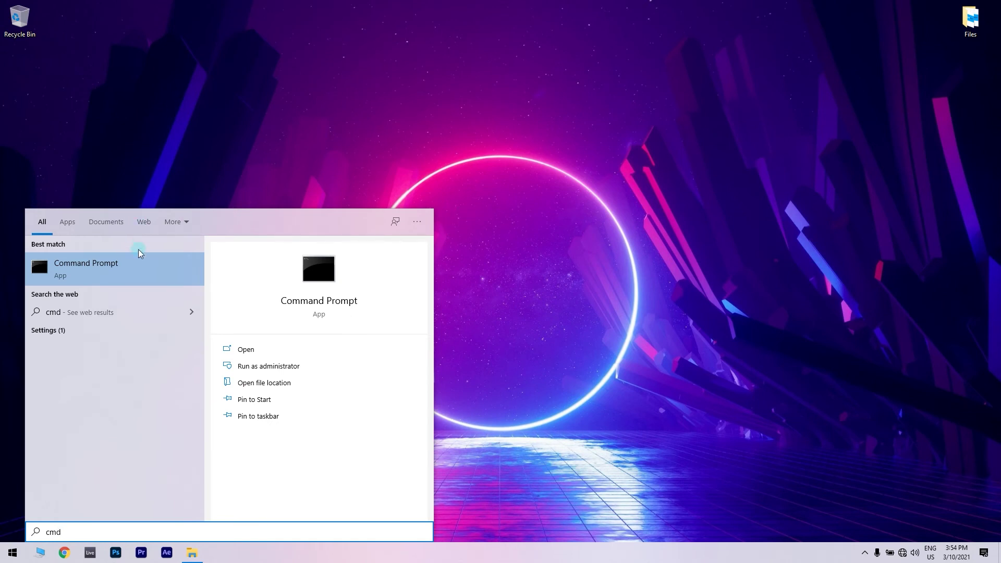
right_click(142, 273)
click(172, 282)
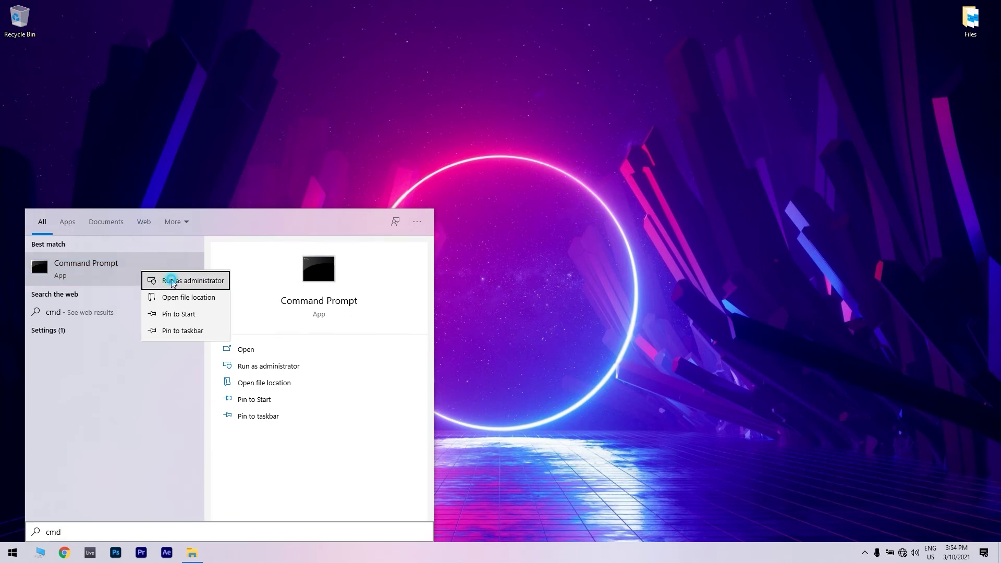
click(389, 97)
drag(402, 62, 547, 134)
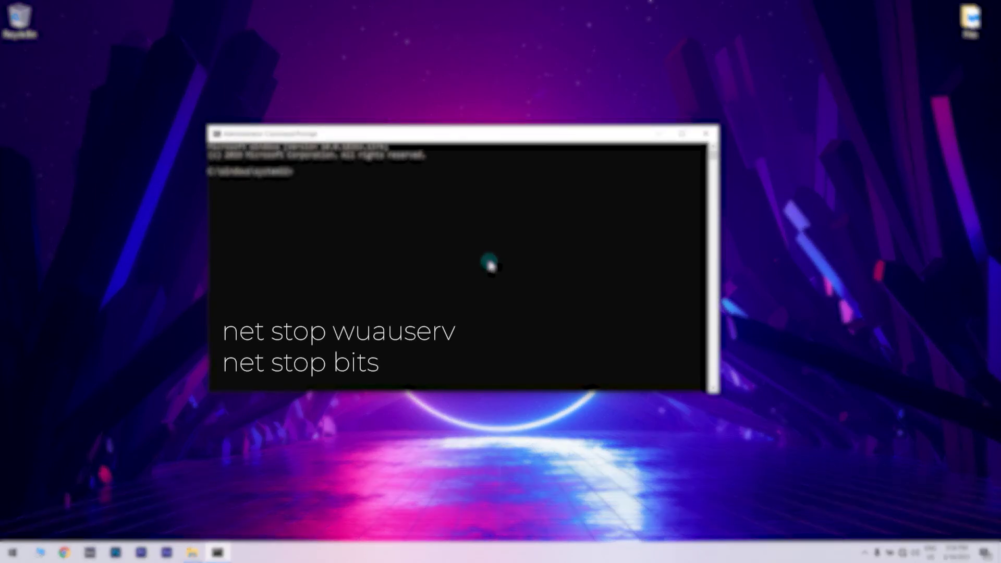
Minimize the Command Prompt and open the folder C:\Windows\SoftwareDistribution in File Explorer
click(658, 134)
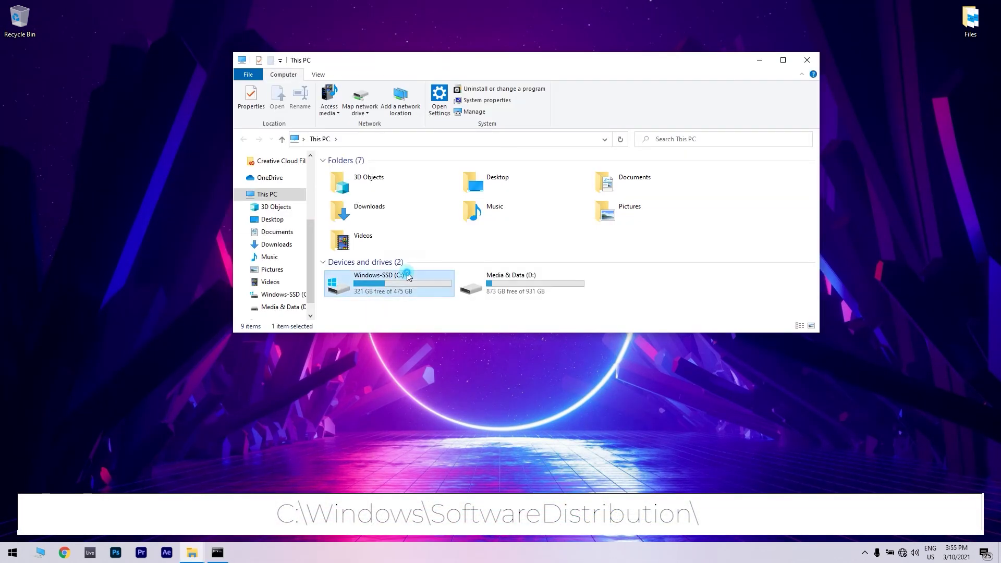
double_click(407, 274)
double_click(353, 263)
scroll(360, 250, down, 18)
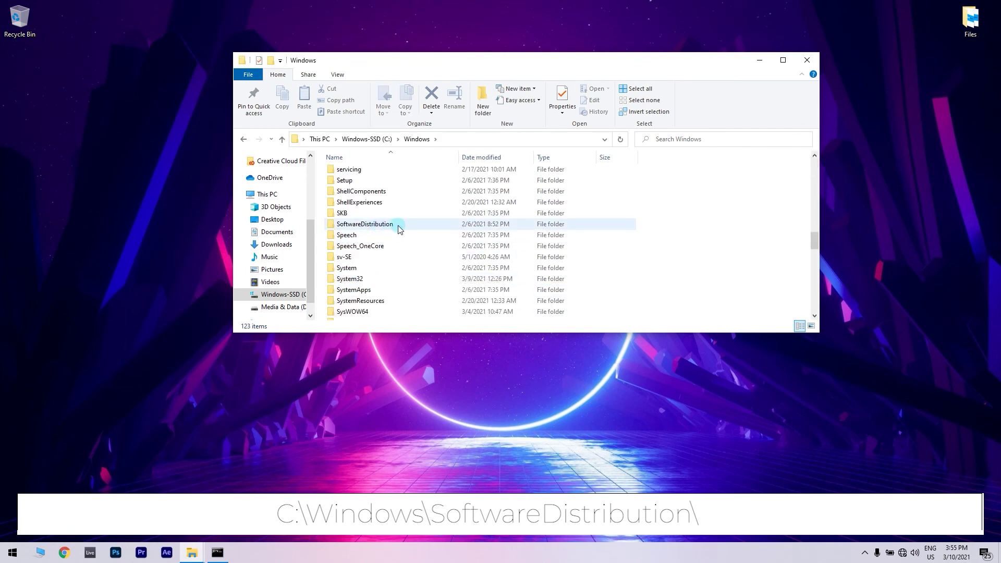
double_click(415, 225)
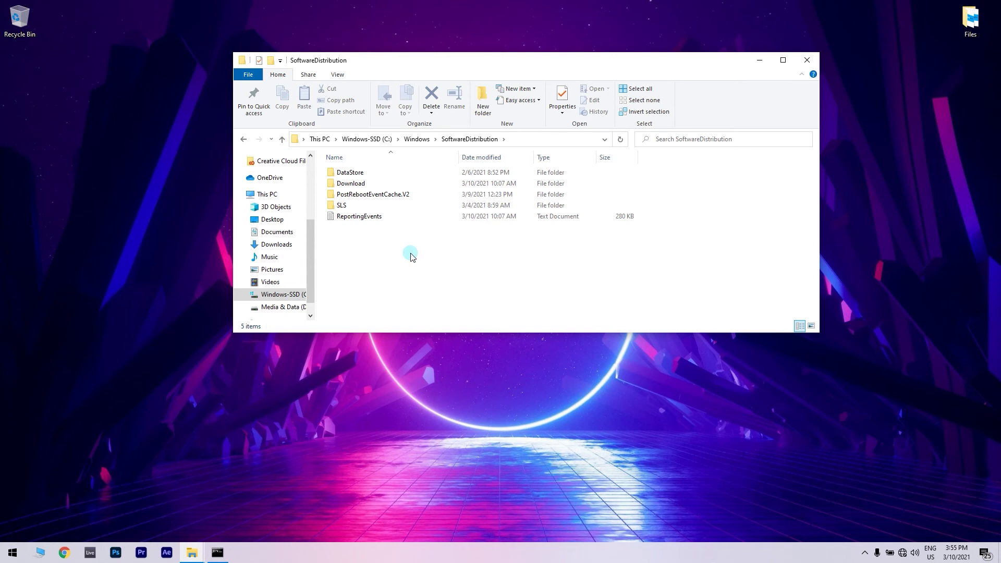
Switch from File Explorer back to the Command Prompt and enter the command net start wuauserv
click(192, 552)
click(217, 552)
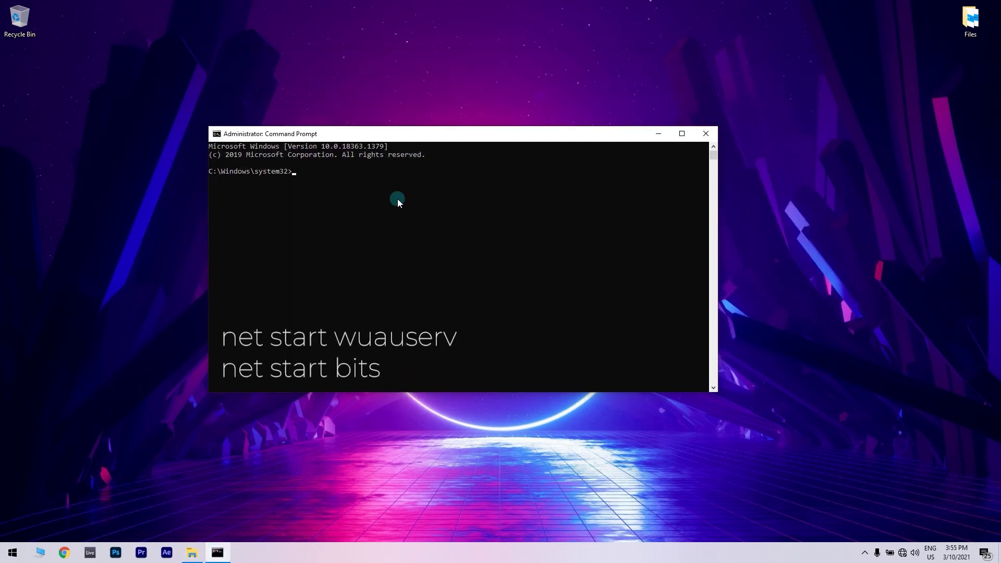
text(net start)
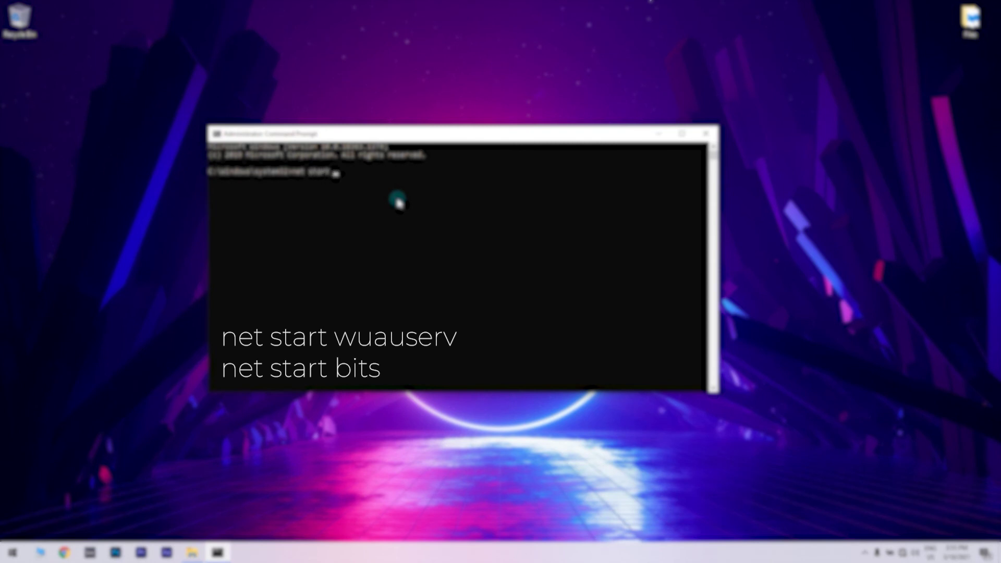
text( wuauserv)
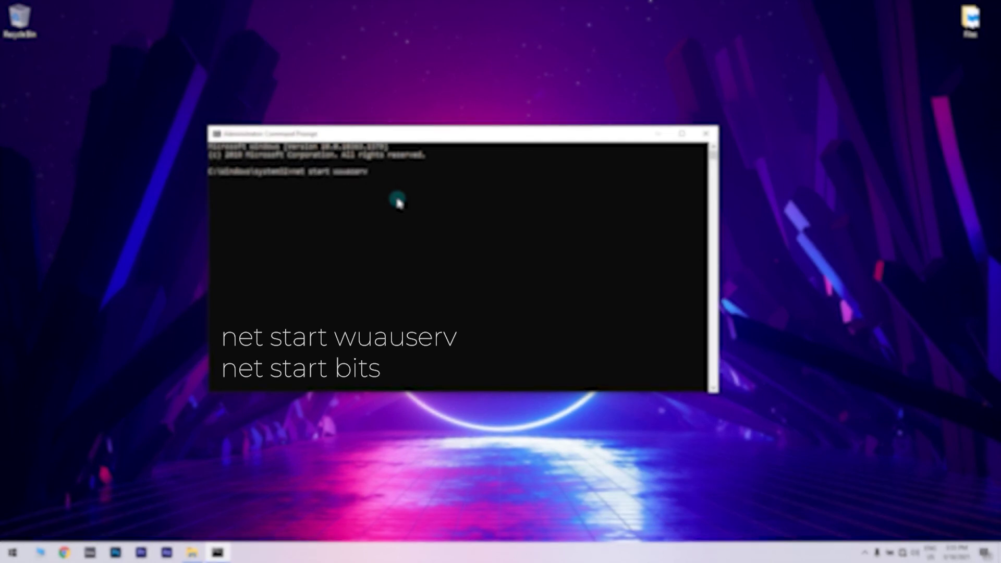